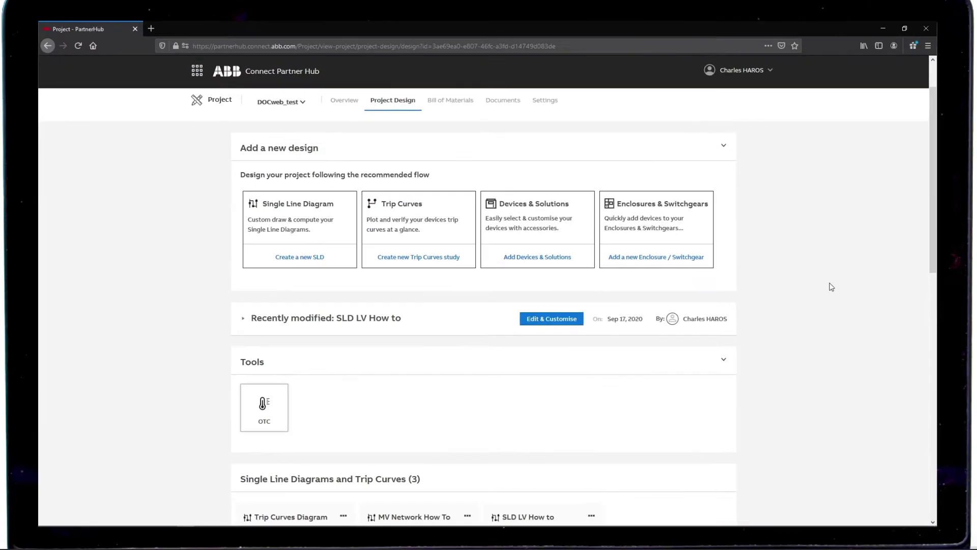
Scroll the DOCweb_test Project Design page down to the Single Line Diagrams and Trip Curves list
scroll(763, 279, down, 4)
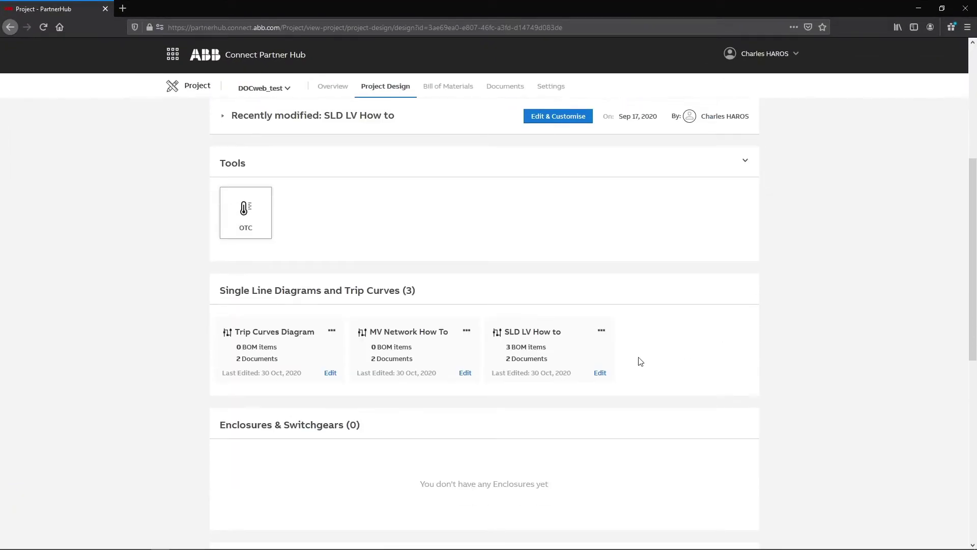
Open the Trip Curves Diagram, compute it, and show the left feeder's QFB1/1 and WC1/1 overload curves
click(329, 374)
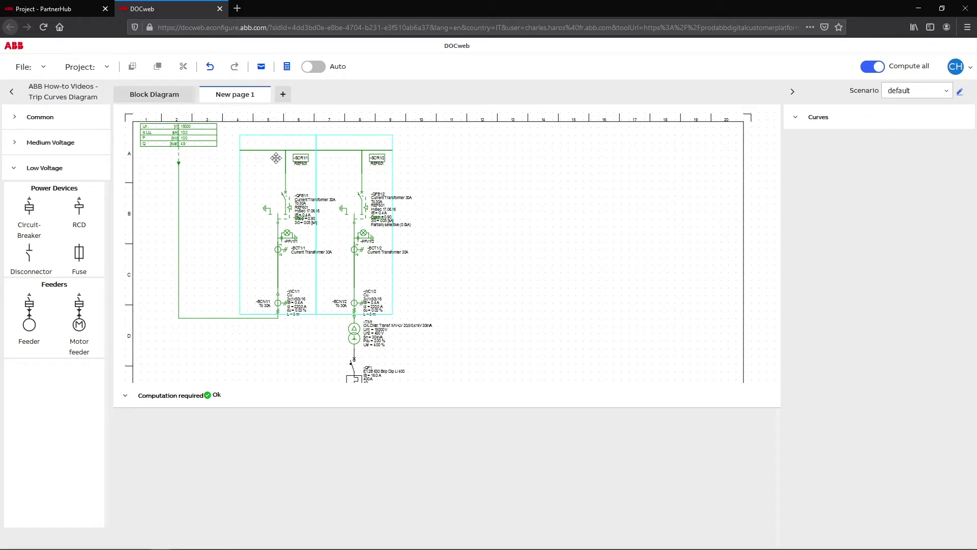
click(178, 101)
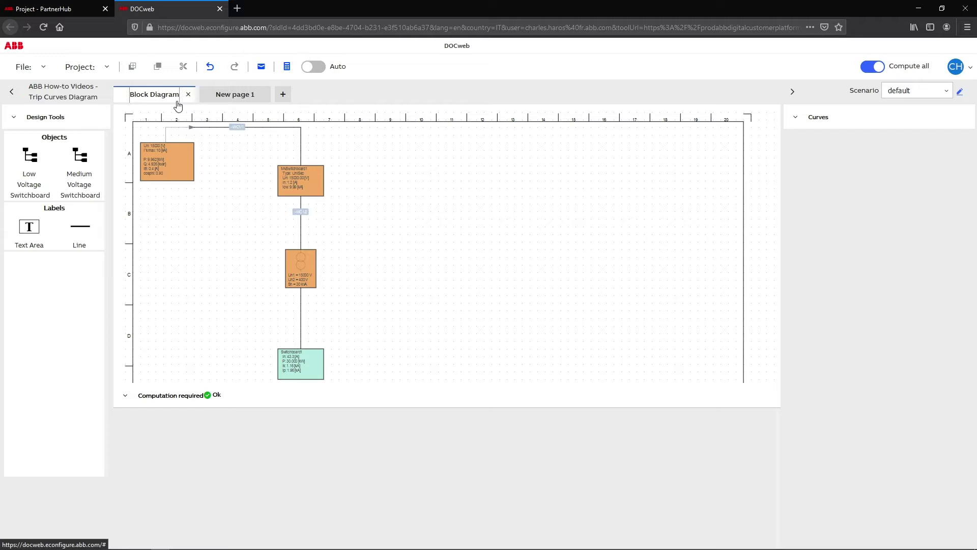
click(224, 98)
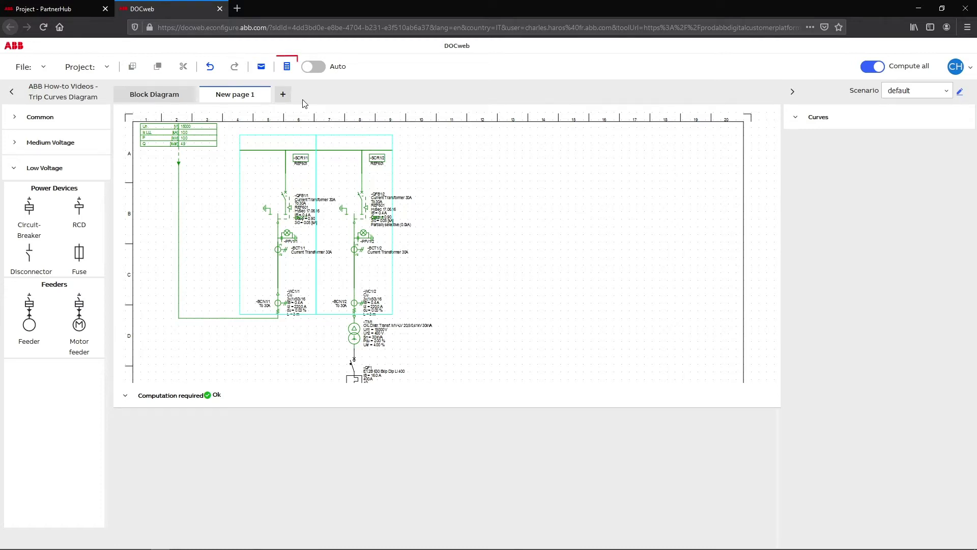
click(294, 75)
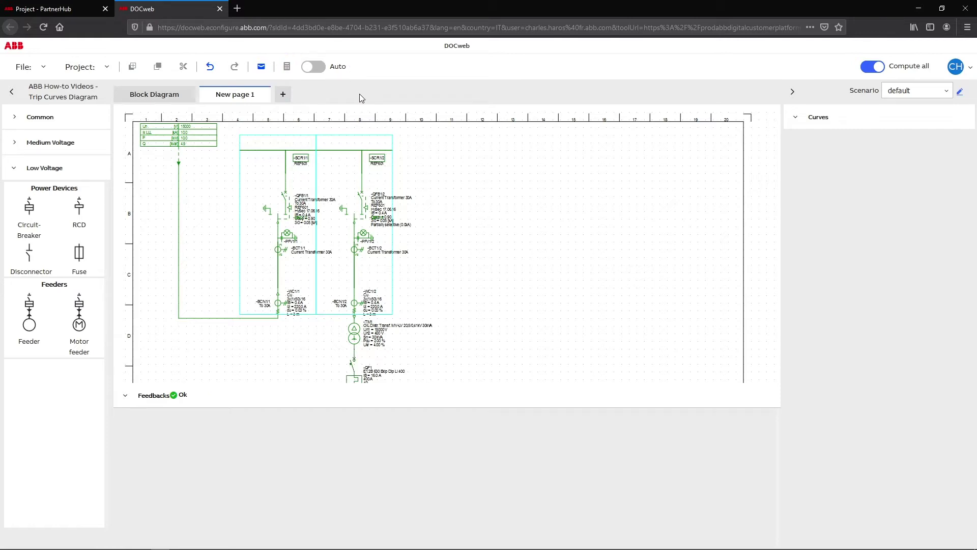
click(260, 174)
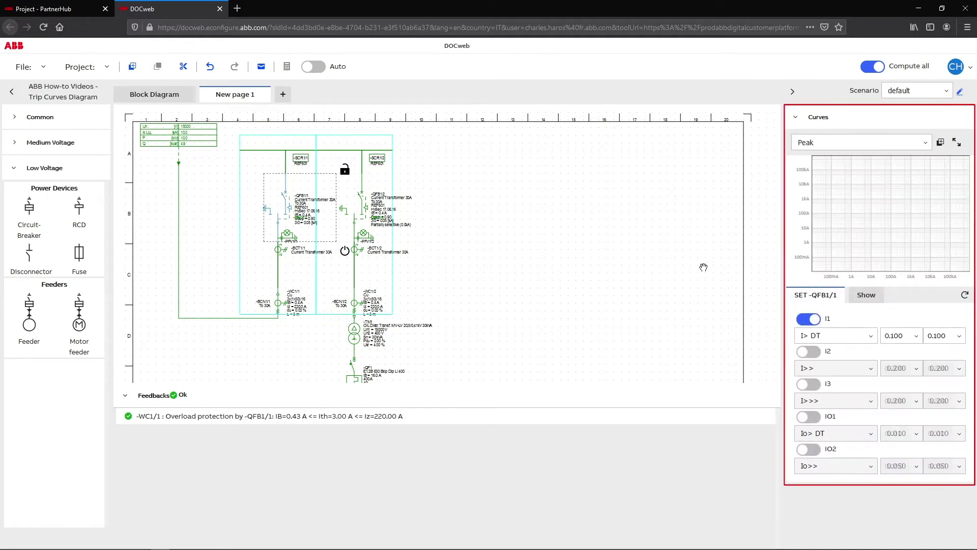
Display QFB1/1's Time-current Live and Let-through energy Live curves, then deselect to empty the panel
click(872, 148)
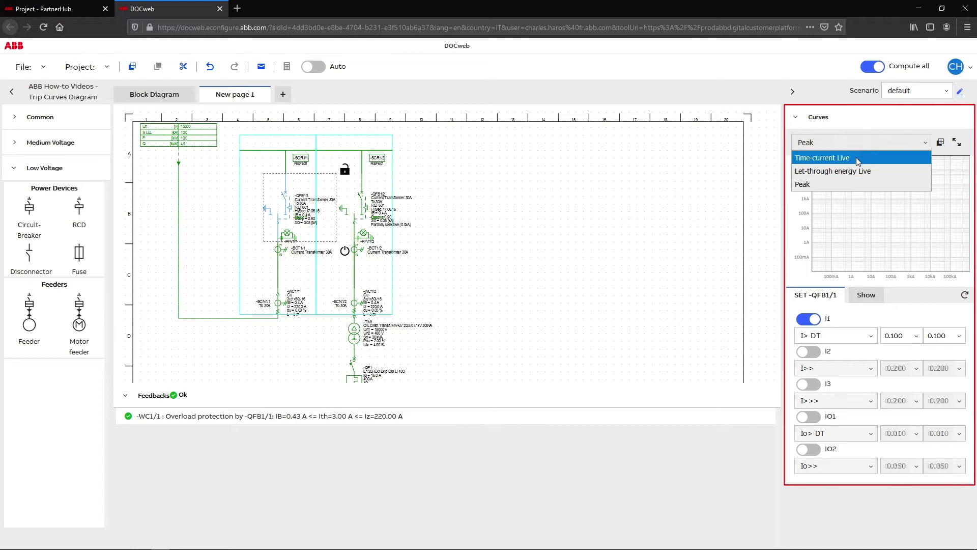
click(860, 157)
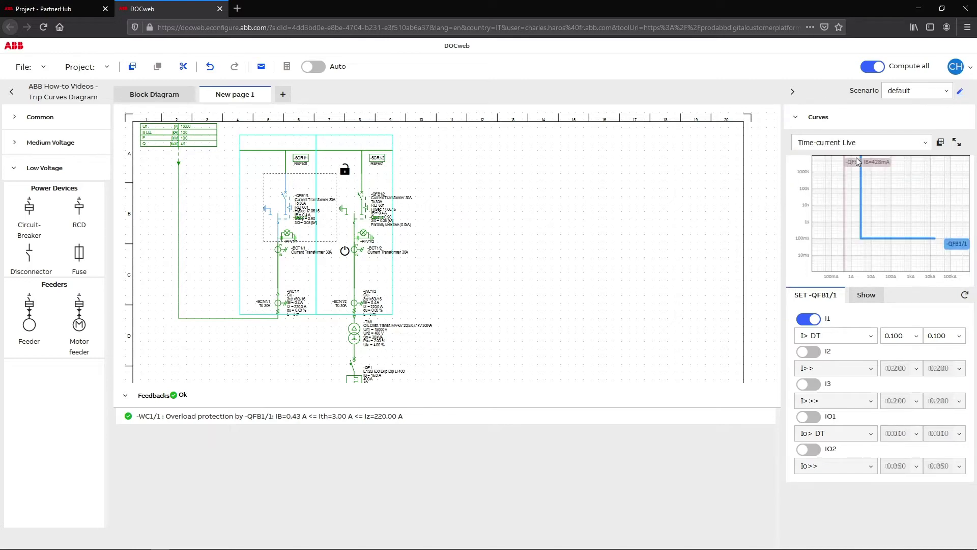
click(909, 147)
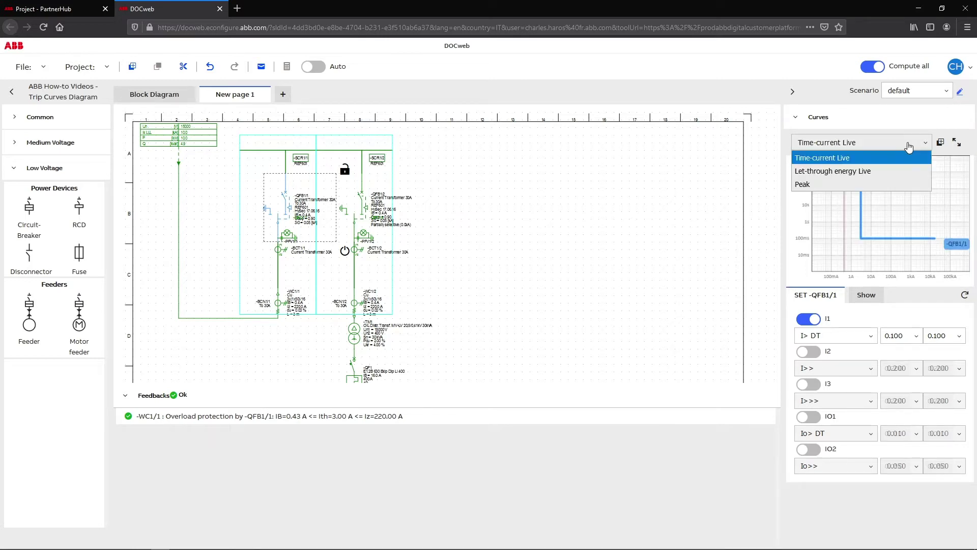
click(891, 171)
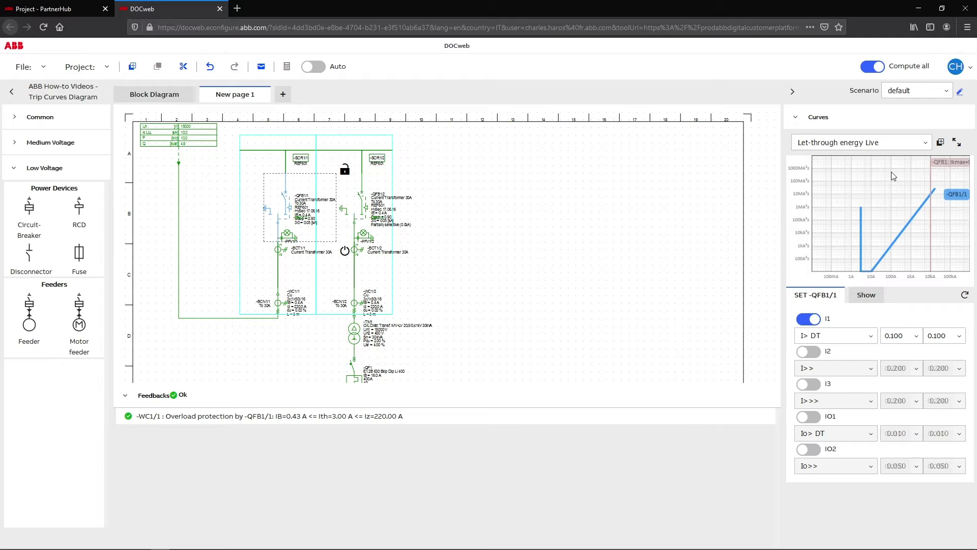
click(630, 234)
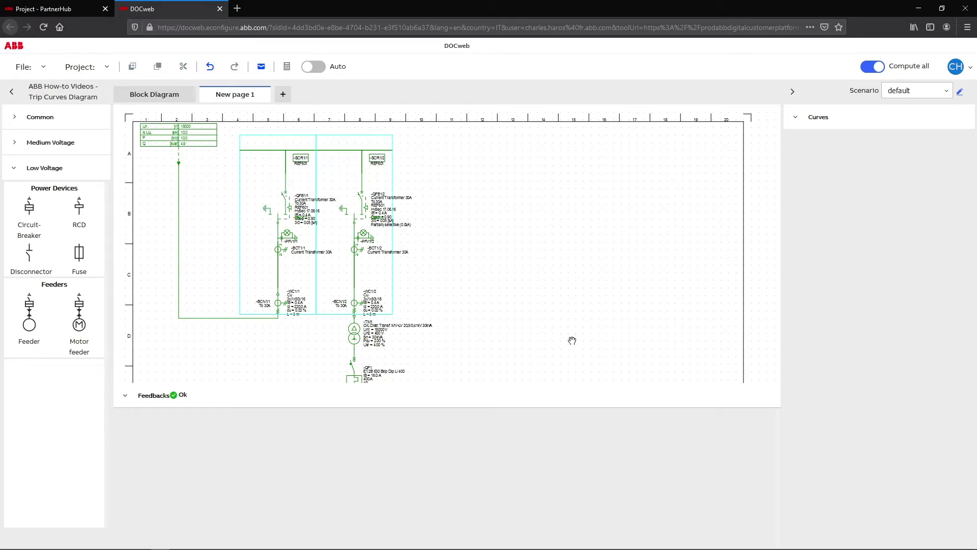
Plot breaker QF1's selectivity curve against -QFB1/2 in the enlarged Curves window
drag(572, 341, 532, 227)
click(353, 260)
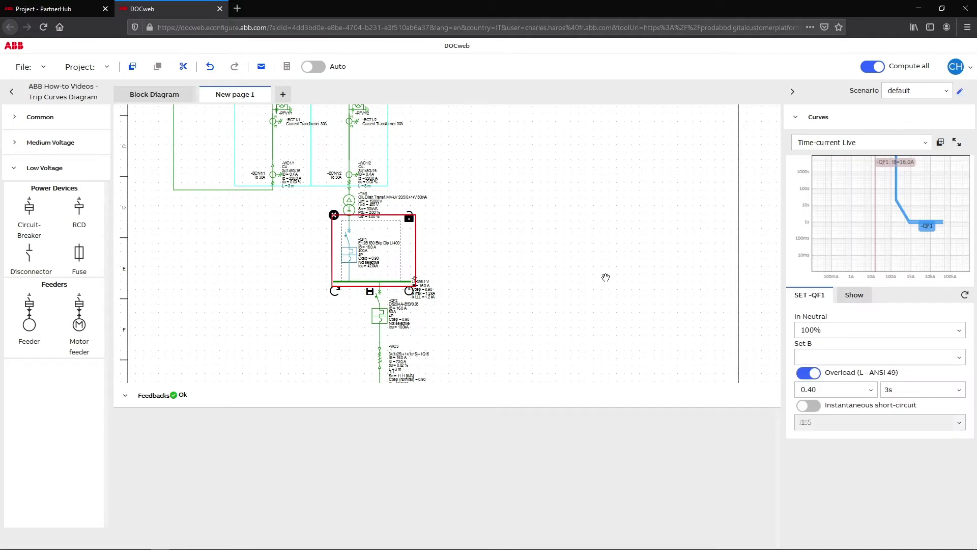
click(958, 143)
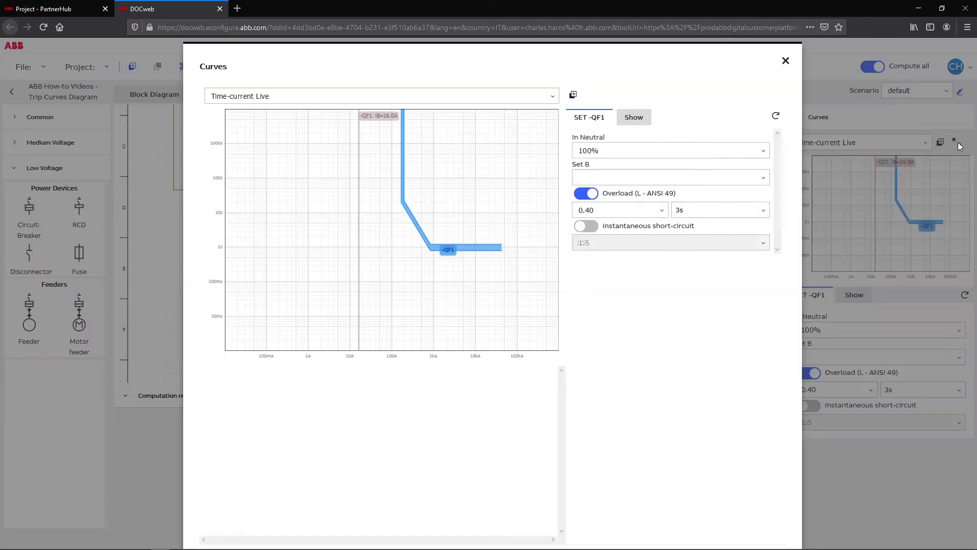
click(493, 98)
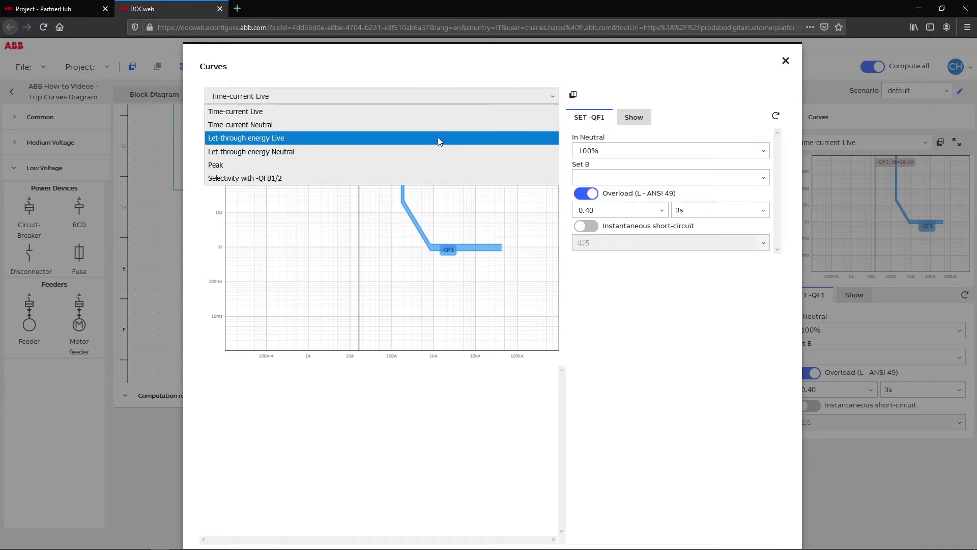
click(442, 184)
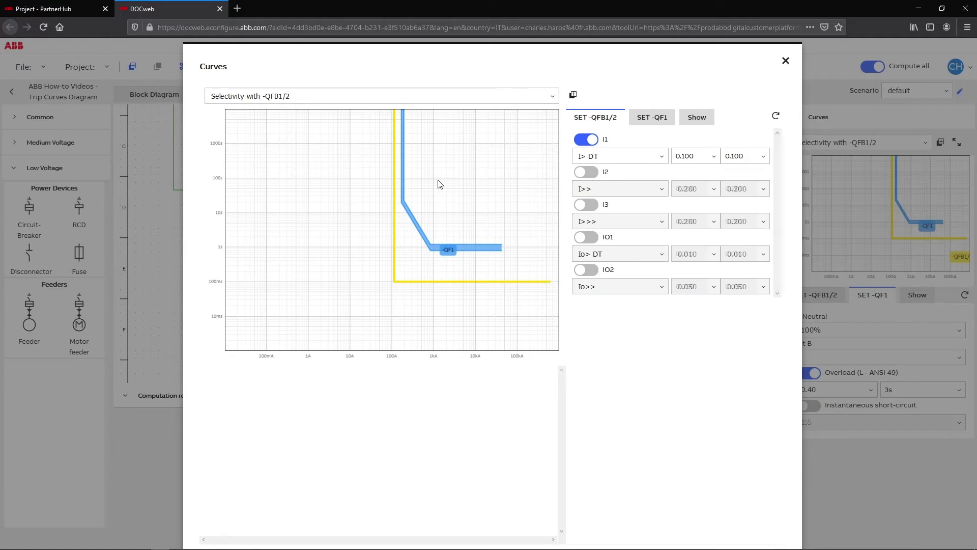
Place the QF1 selectivity chart on the diagram sheet, just to the right of QF1
click(577, 97)
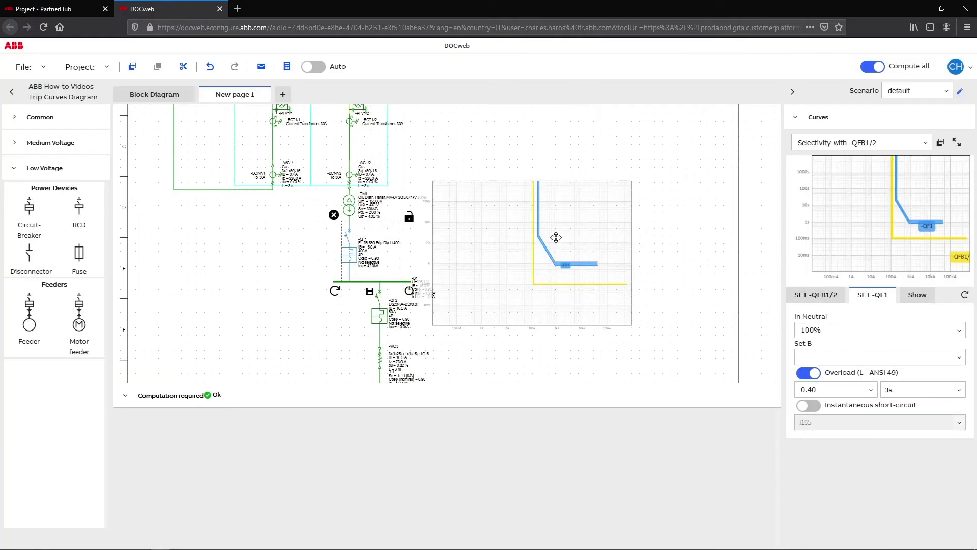
drag(560, 290, 576, 290)
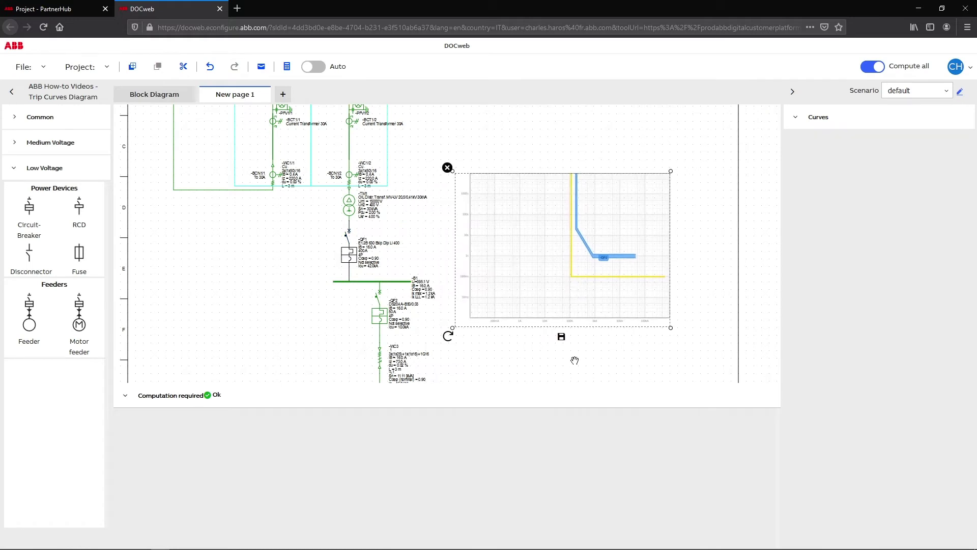
click(590, 369)
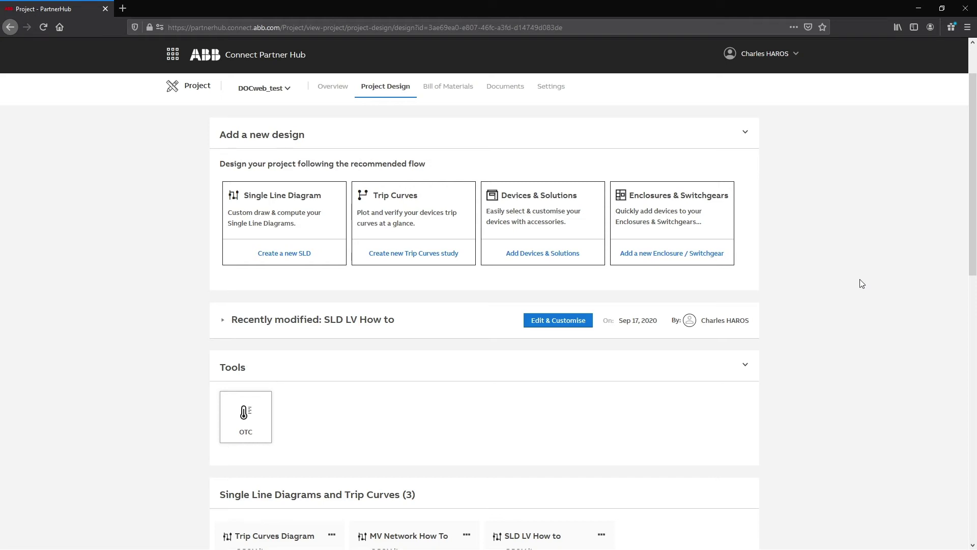
Scroll to the Trip Curves Diagram card and open its options menu
scroll(860, 283, down, 4)
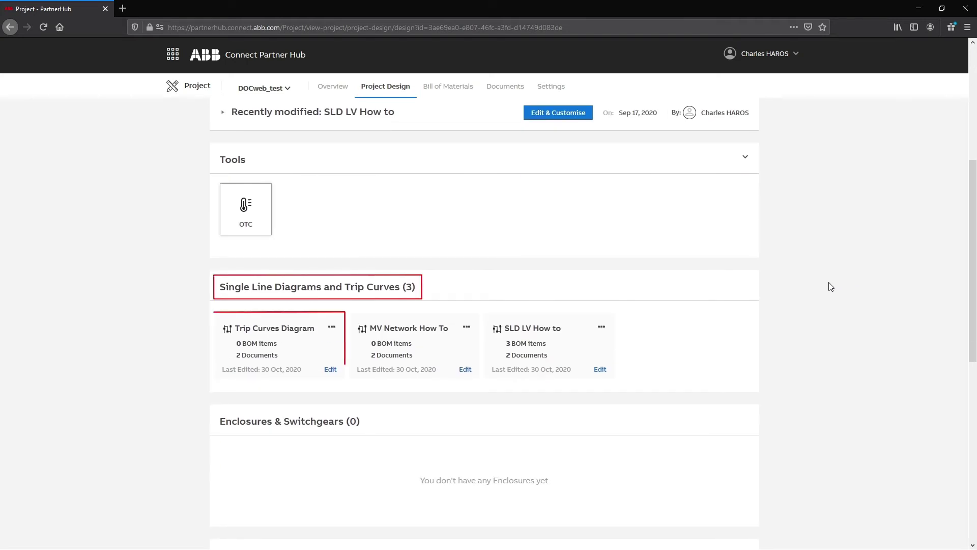
click(334, 328)
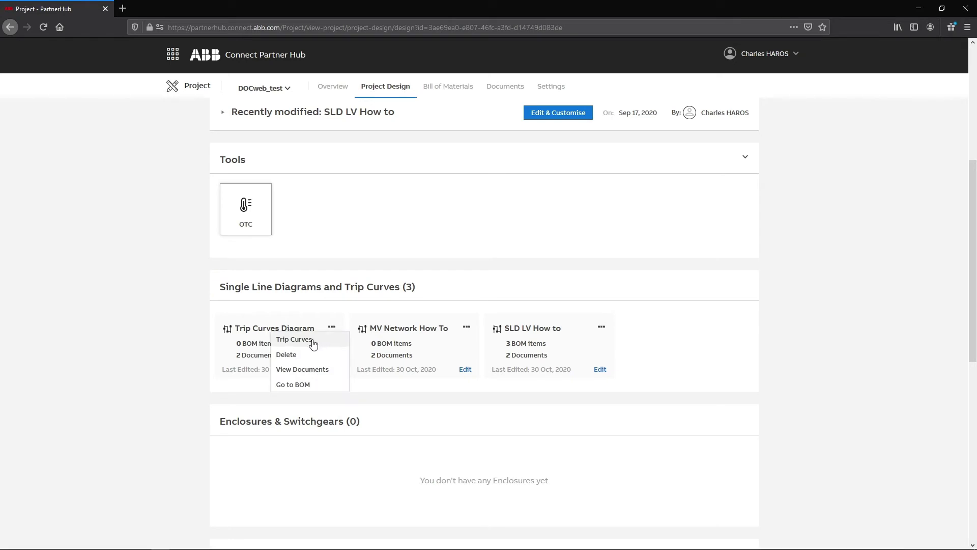
Open the design in CURVESweb, view WC1/1, return from let-through energy to overload, and show -QFB3 settings
click(314, 345)
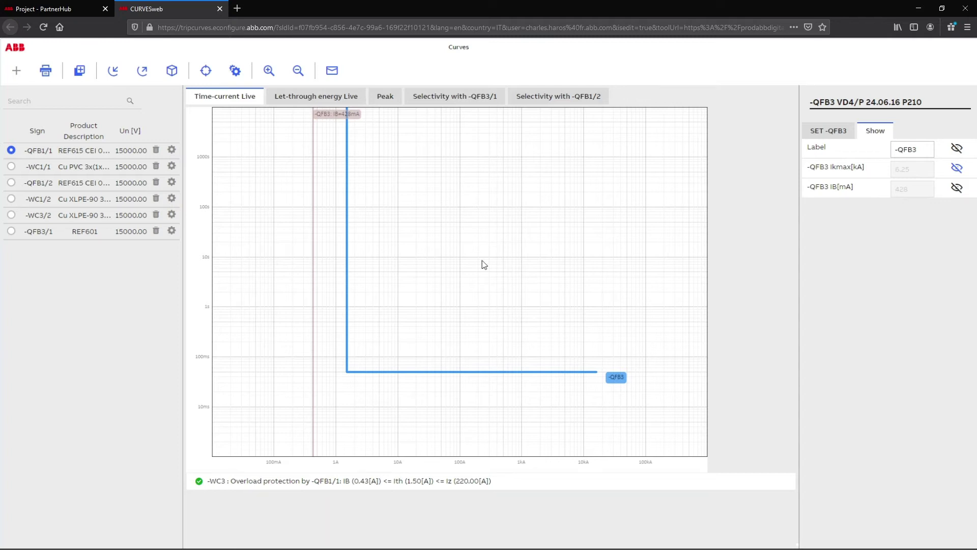
click(12, 168)
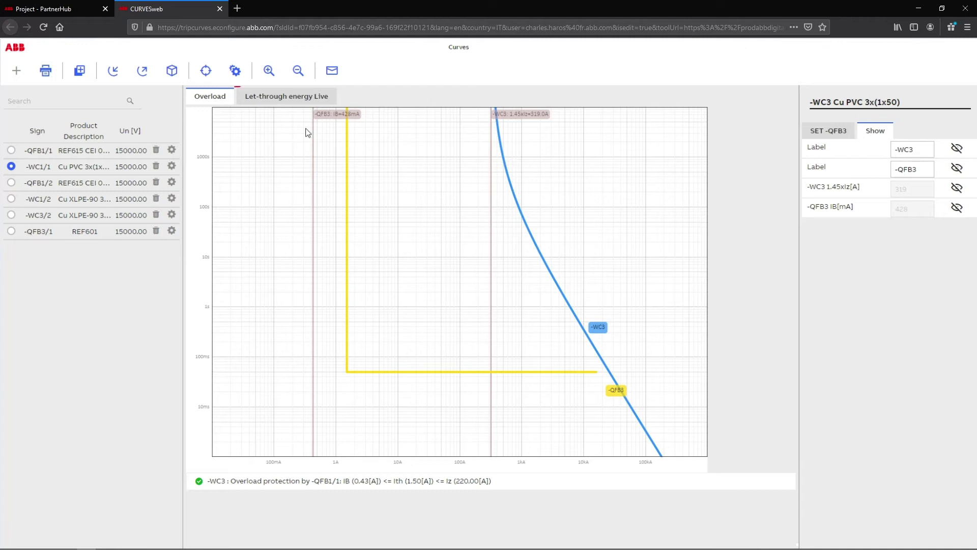
click(300, 104)
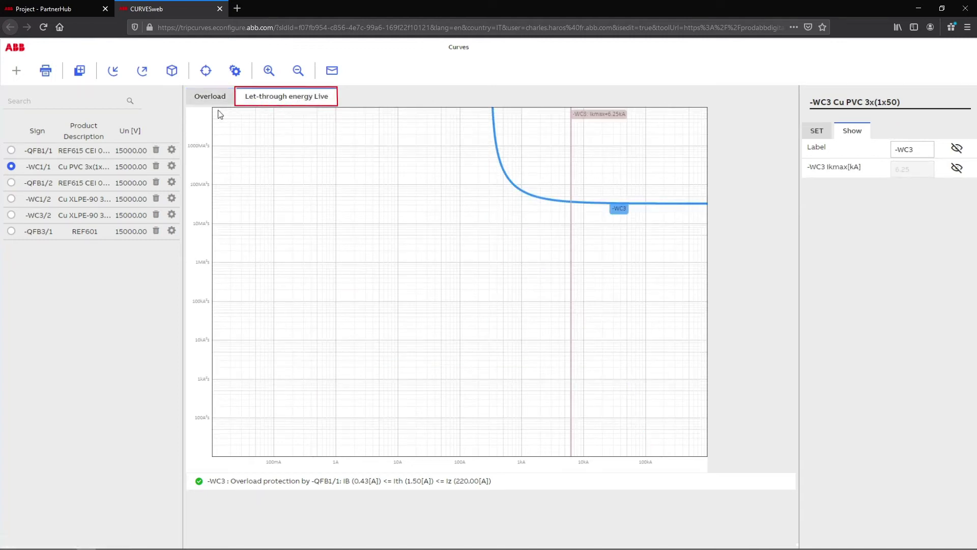
click(206, 105)
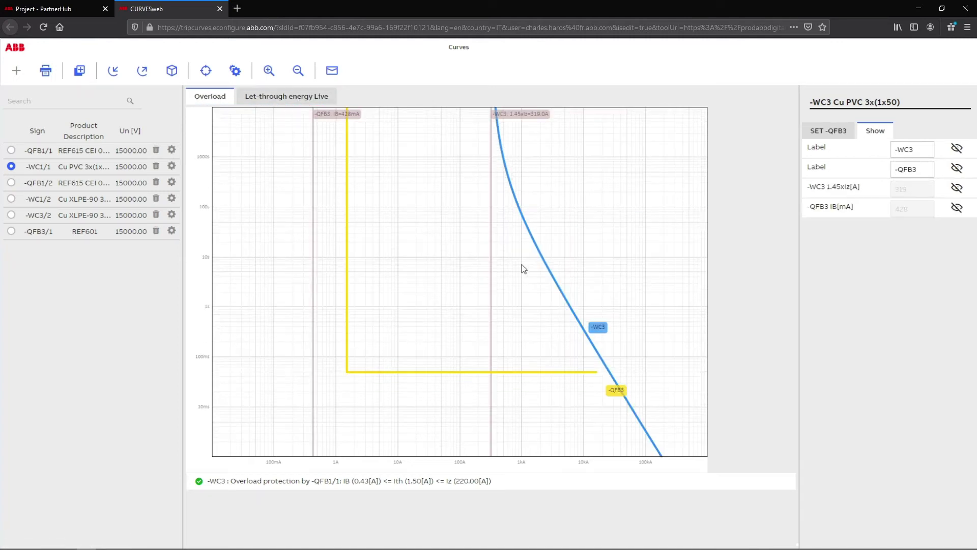
click(831, 135)
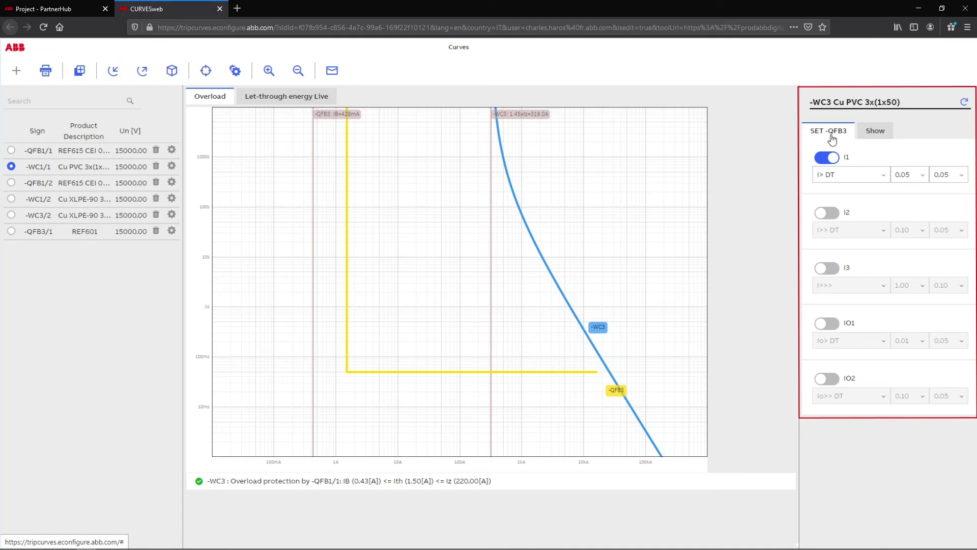
Show the curve labels and values, then open the Time/Current coordinate lookup
click(878, 135)
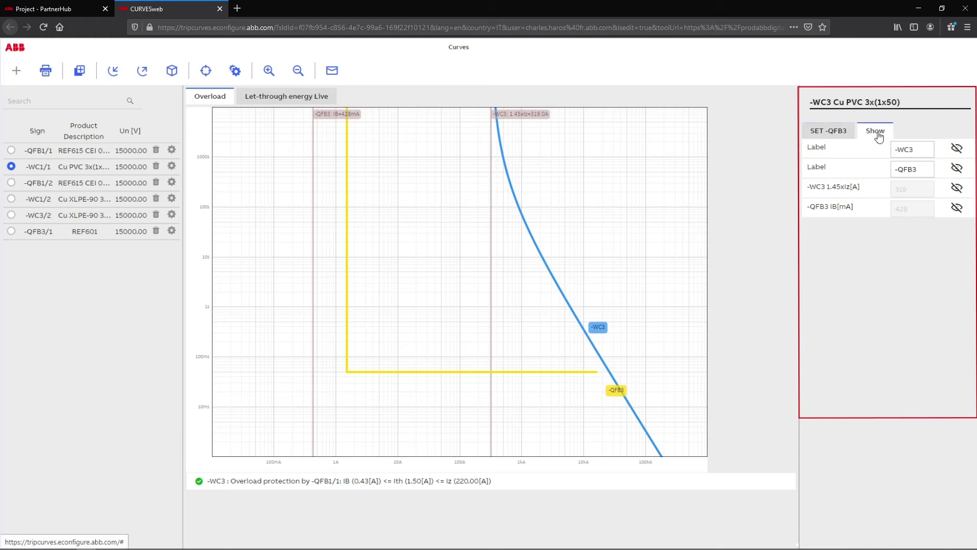
click(207, 69)
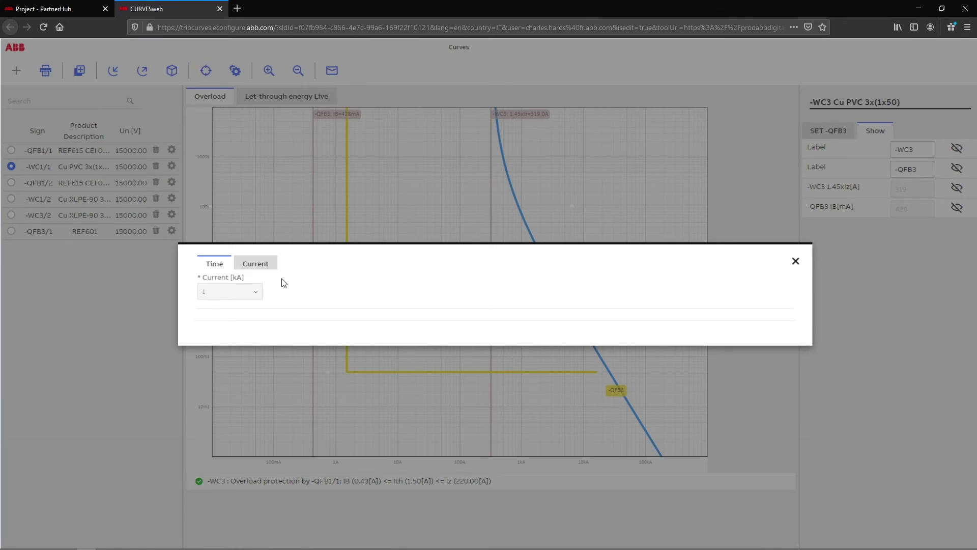
Look up the devices' trip times at 10 kA in the Time/Current dialog
click(205, 62)
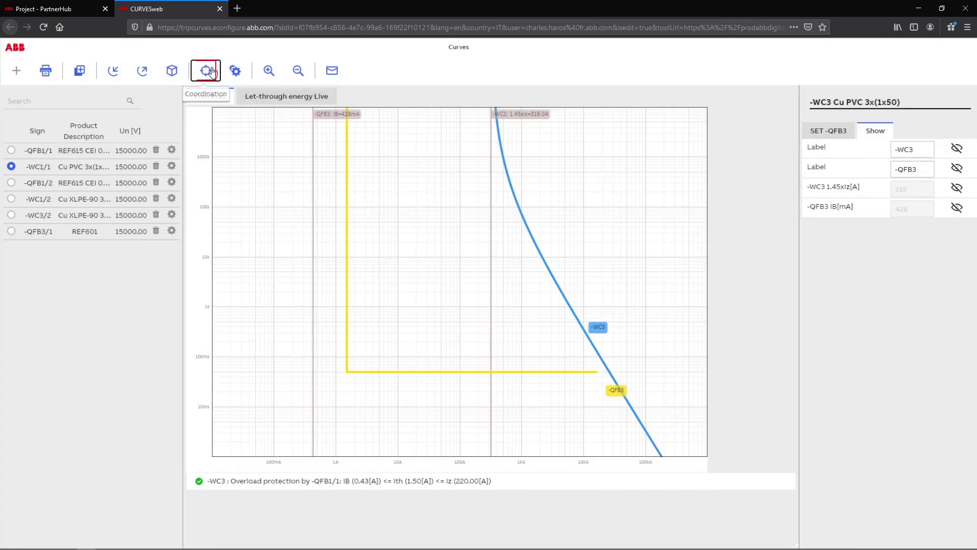
click(205, 68)
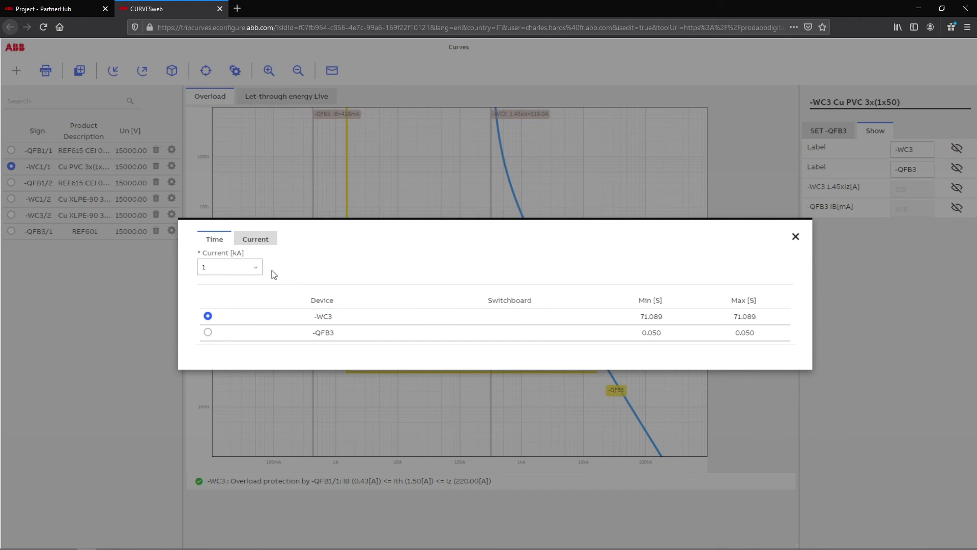
click(256, 267)
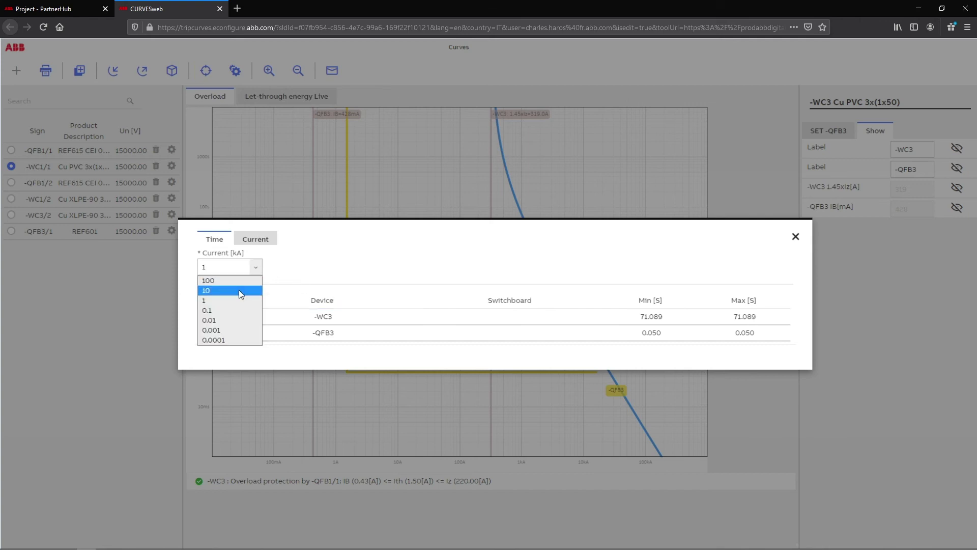
click(239, 291)
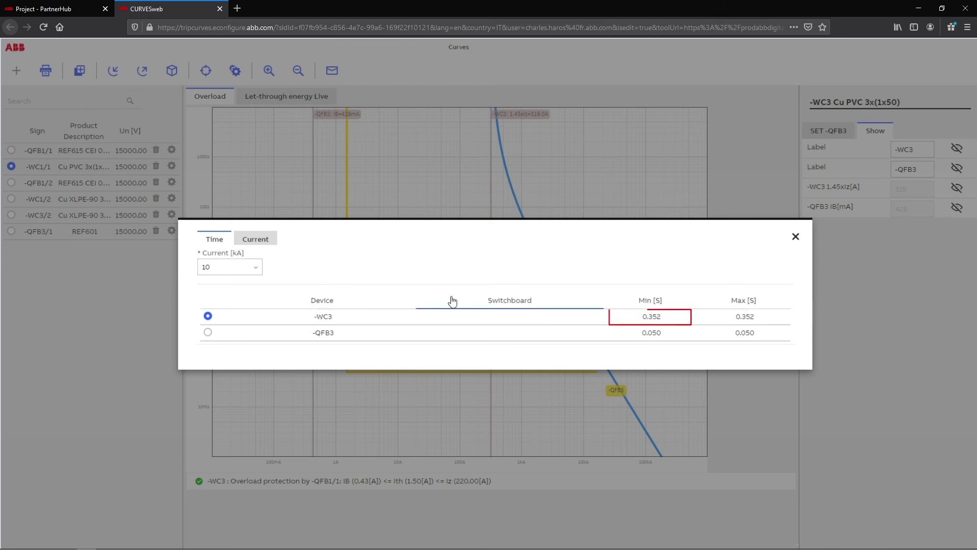
Look up the currents for a 0.1 s trip time and select the -WC3 result
click(257, 239)
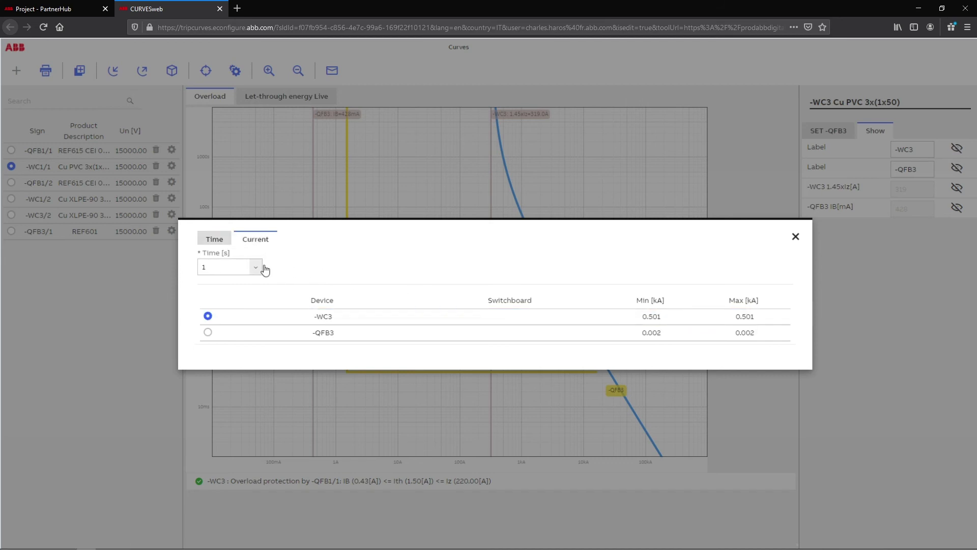
click(256, 266)
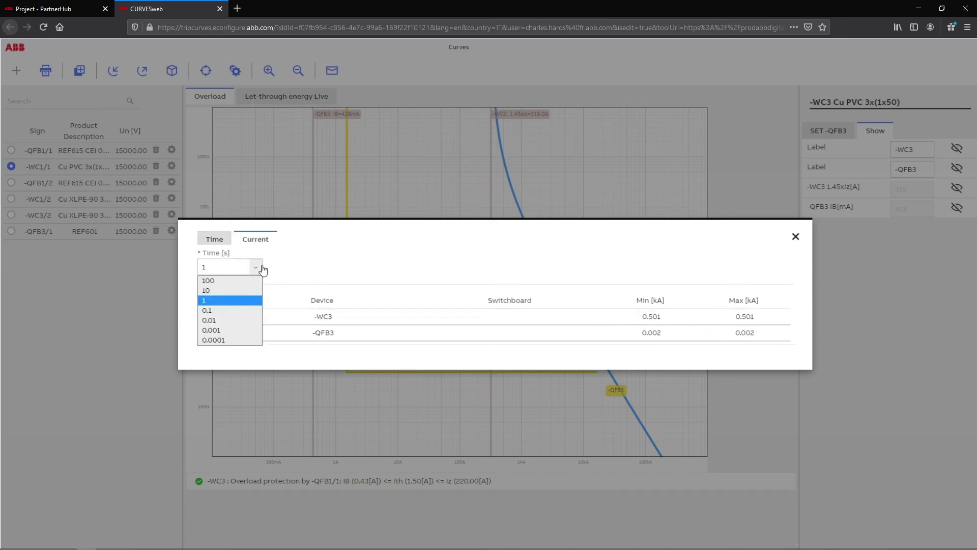
click(240, 310)
click(606, 316)
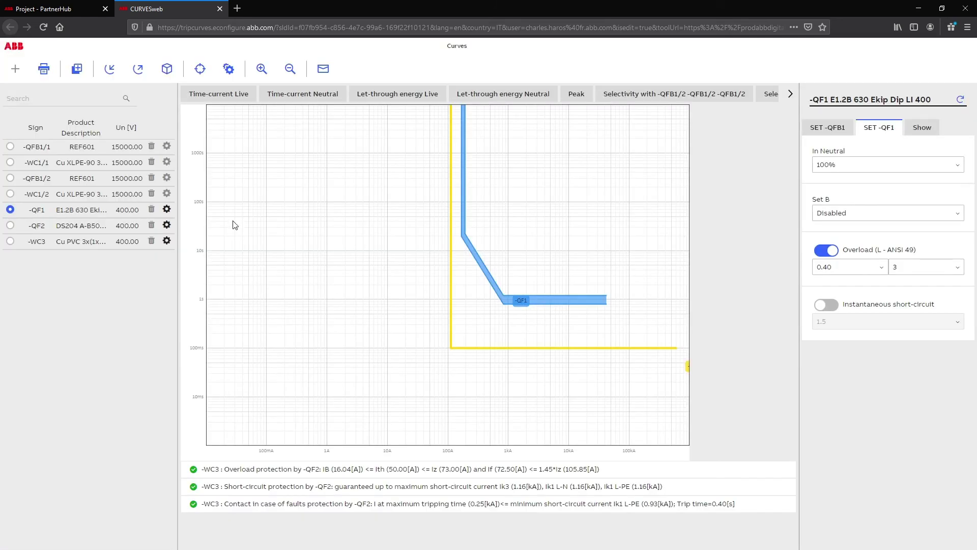
Open breaker -QF1's configuration and confirm its family stays ACB Emax 2
click(168, 209)
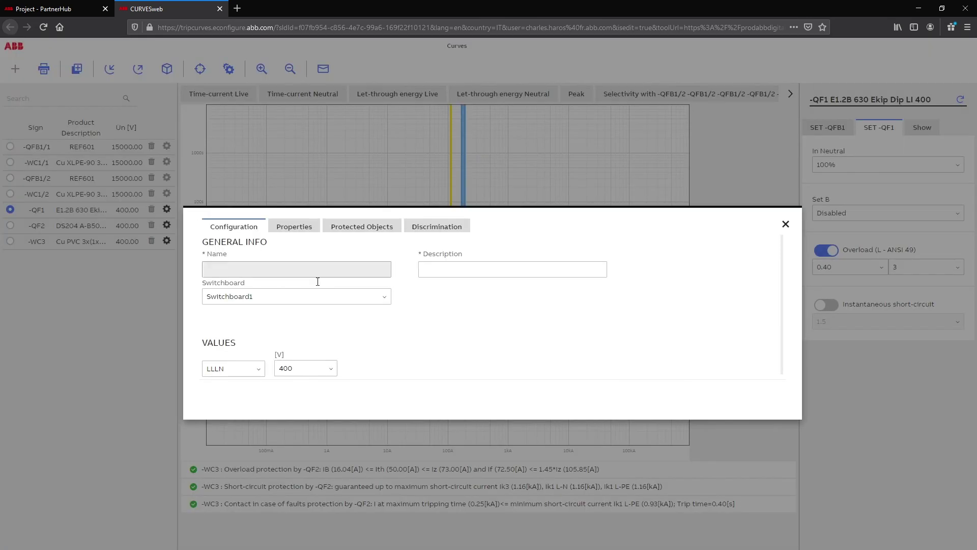
click(304, 229)
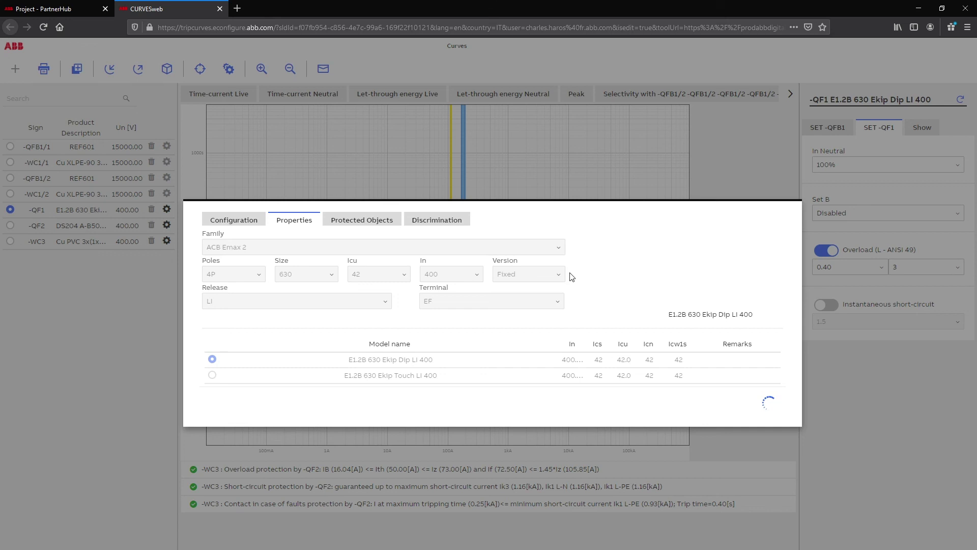
click(558, 254)
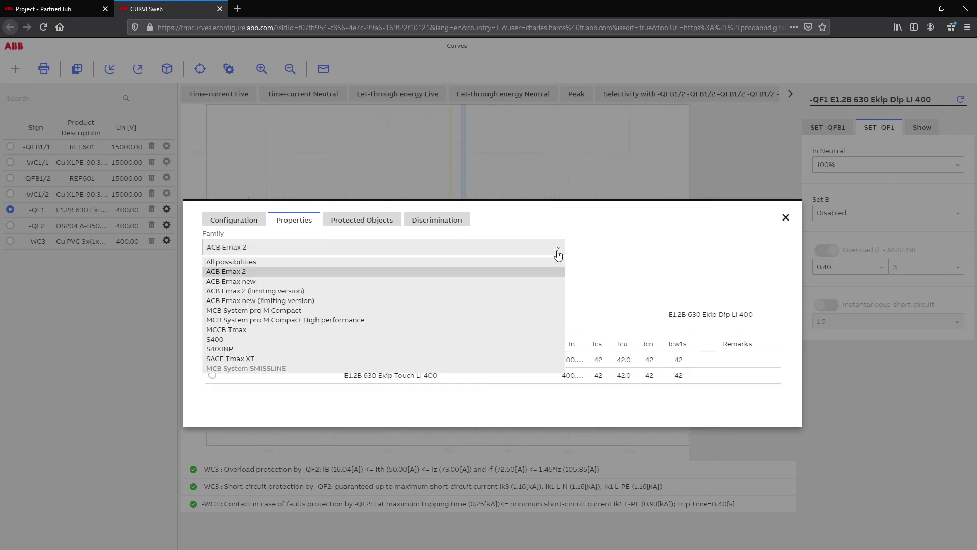
click(601, 279)
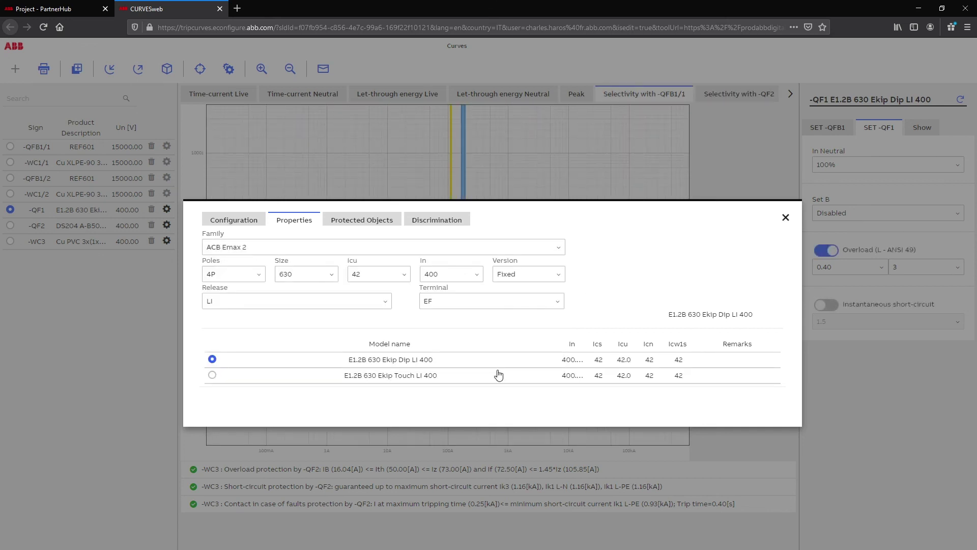
Review -QF1's protected cables and keep Selectivity with upstream device coordination toward -QF2
click(389, 227)
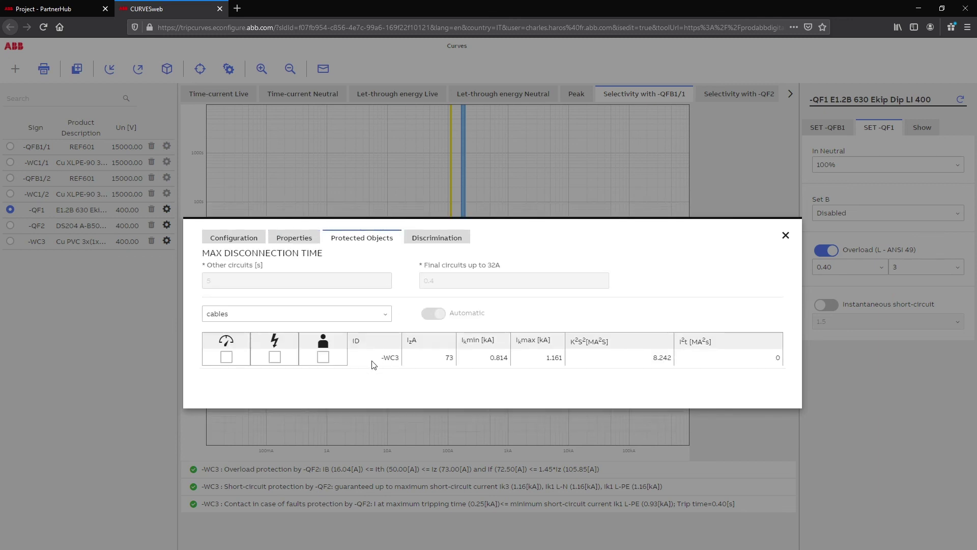
click(431, 242)
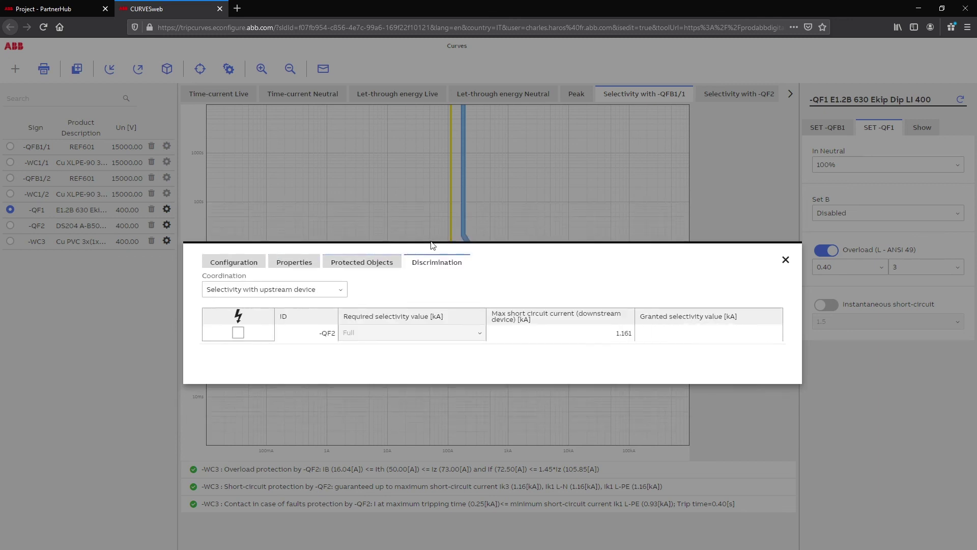
click(344, 290)
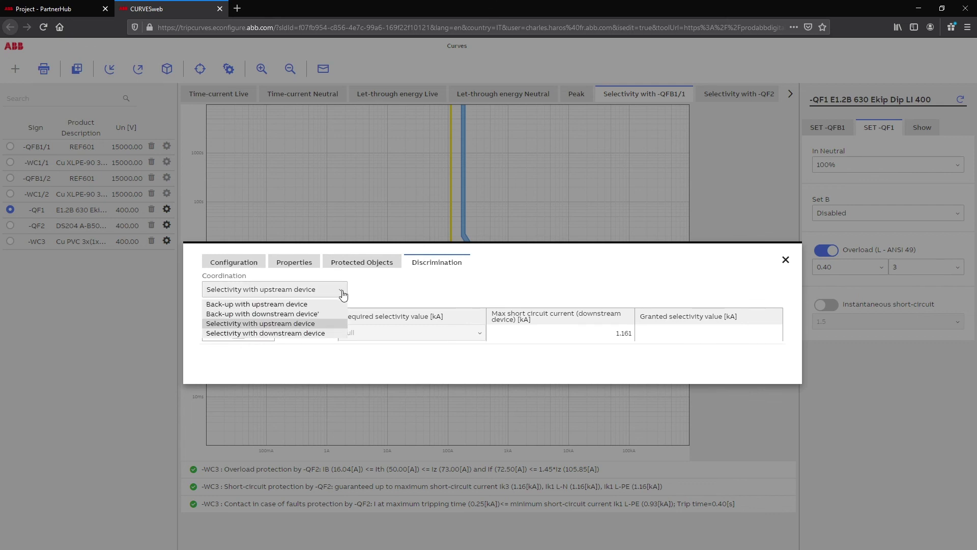
click(335, 326)
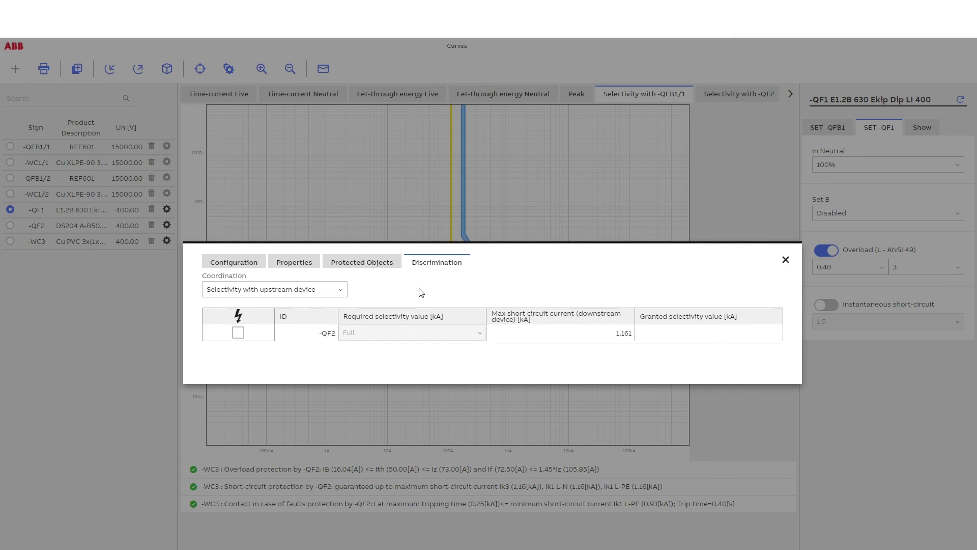